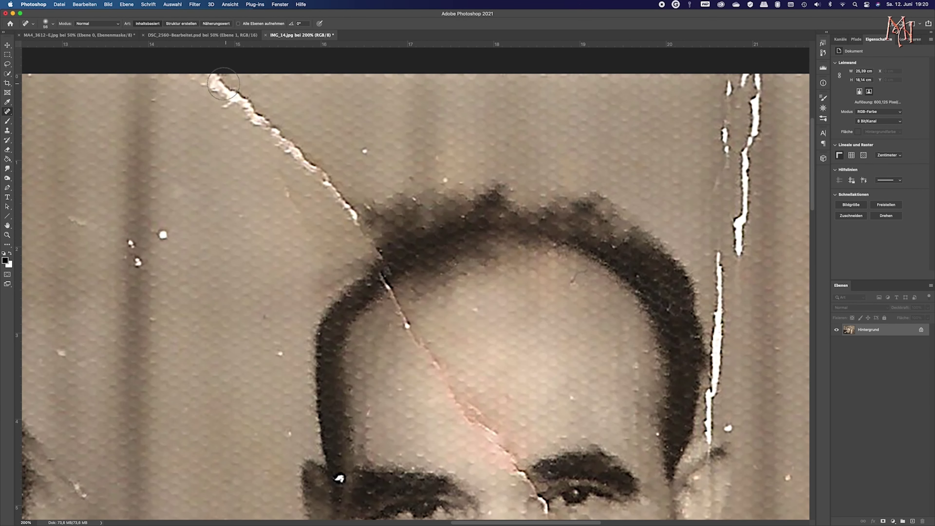
- Heal the crack above the man's head and four white specks in the background
drag(224, 83, 359, 219)
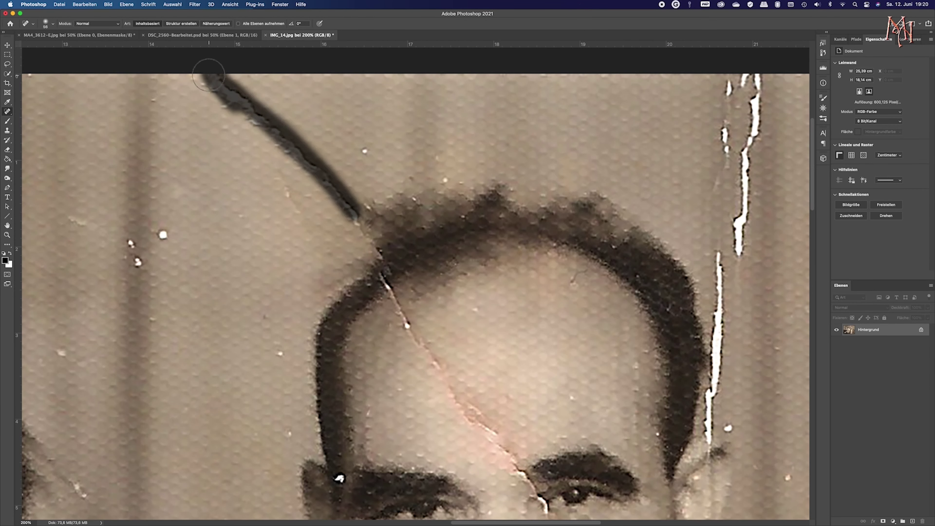
click(253, 125)
click(165, 236)
click(129, 246)
click(279, 352)
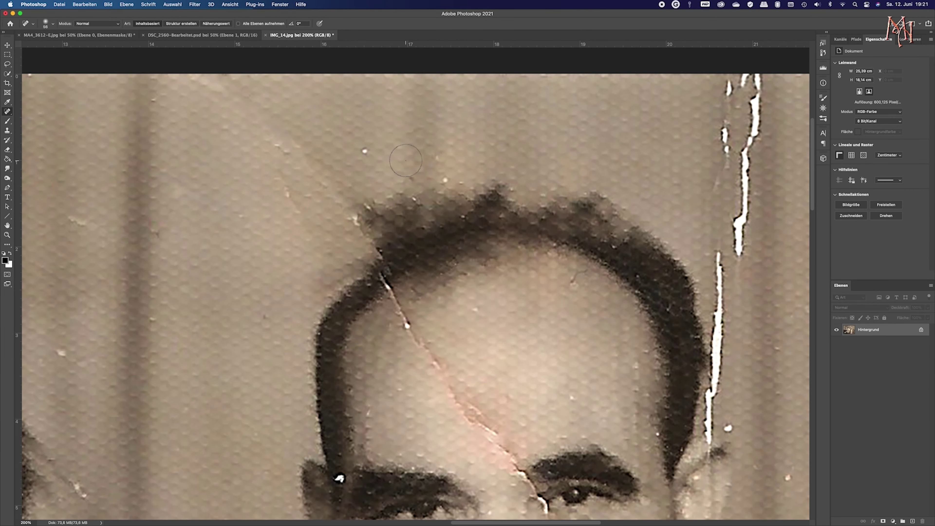
- Heal the crack running from the man's hairline into his forehead, plus a nearby spot
drag(381, 275, 408, 333)
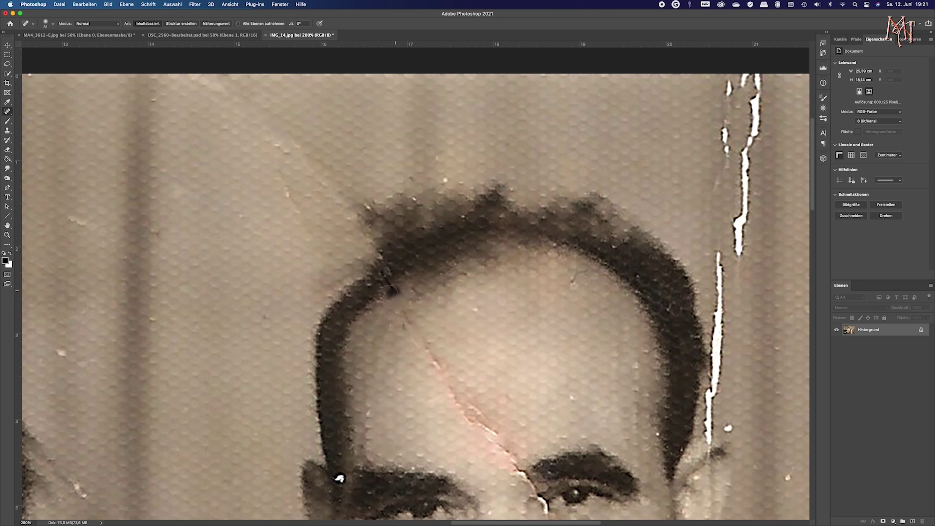
click(407, 324)
scroll(479, 332, down, 5)
drag(436, 261, 473, 302)
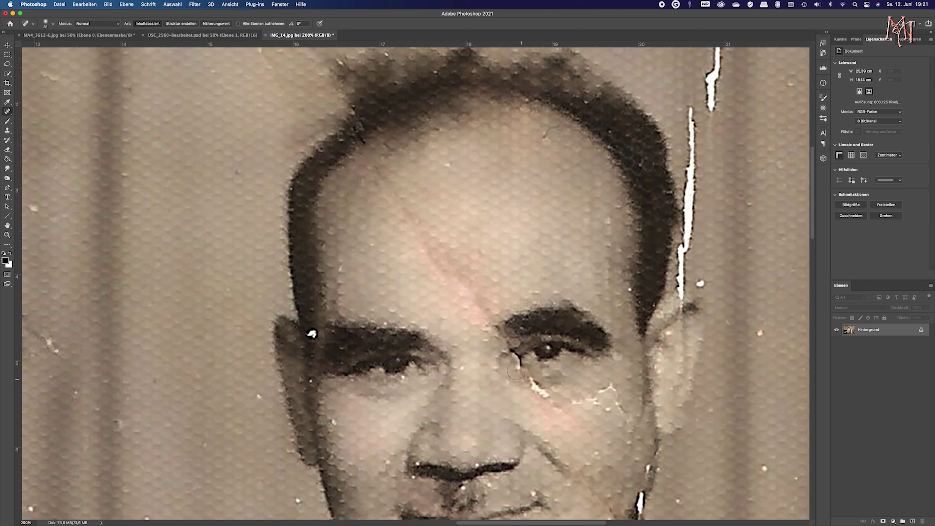
- With a smaller brush, heal the cracks at and below the man's right eye
key(bracketleft)
mouse_move(517, 368)
mouse_down()
mouse_move(547, 396)
mouse_move(611, 385)
mouse_move(604, 396)
mouse_up()
drag(610, 385, 624, 418)
click(601, 404)
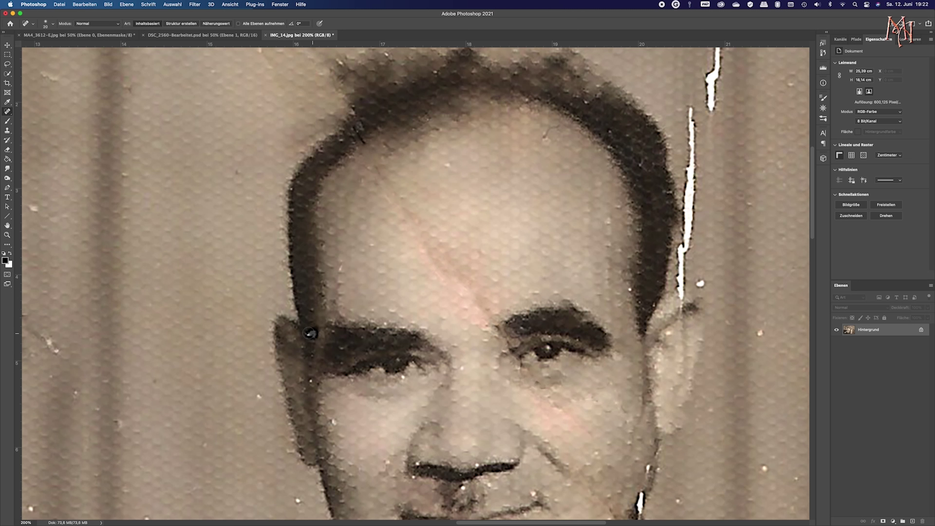
- Heal the white specks along the nostril and the crack along the jaw and collar
scroll(605, 286, down, 5)
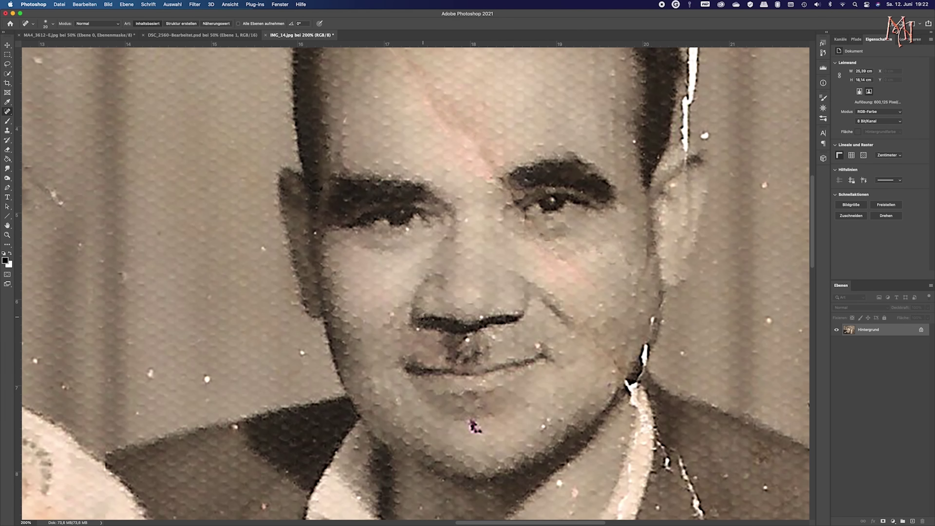
drag(497, 312, 523, 312)
scroll(543, 344, right, 5)
mouse_move(562, 336)
mouse_down()
mouse_move(557, 370)
mouse_move(541, 387)
mouse_move(577, 294)
mouse_up()
- Heal the top-edge crack, a spot above the head, and the crack beside the ear, with brush size 25
scroll(559, 349, up, 10)
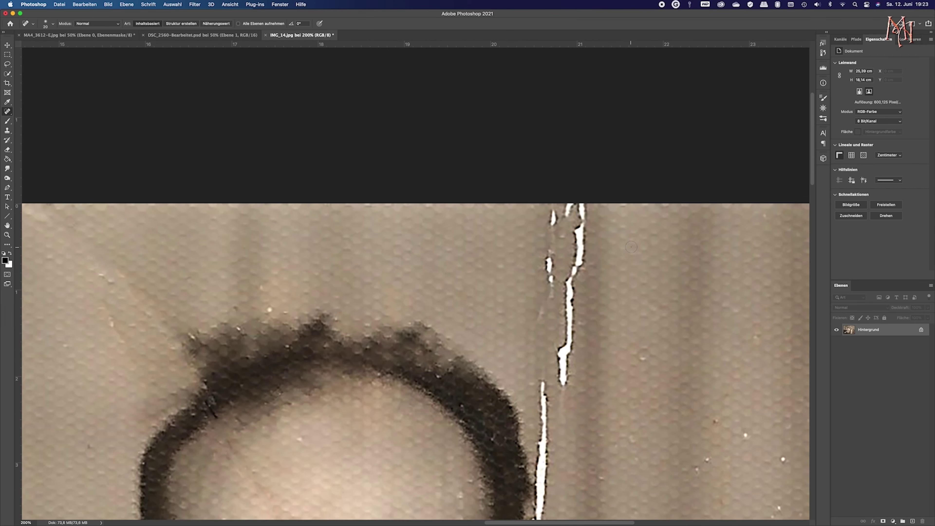
scroll(516, 221, right, 5)
drag(479, 132, 481, 133)
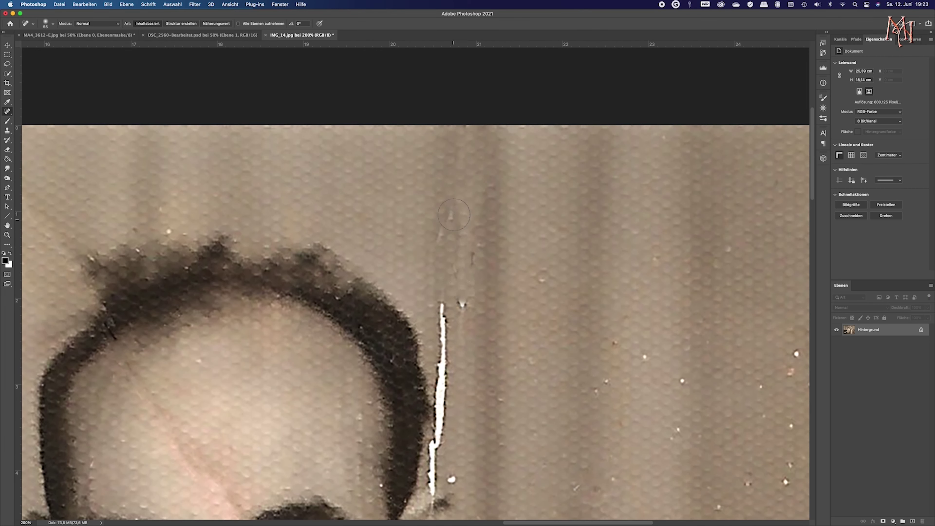
scroll(507, 76, down, 5)
scroll(507, 76, left, 3)
click(506, 76)
key(bracketleft)
key(bracketleft)
key(bracketleft)
drag(511, 185, 497, 331)
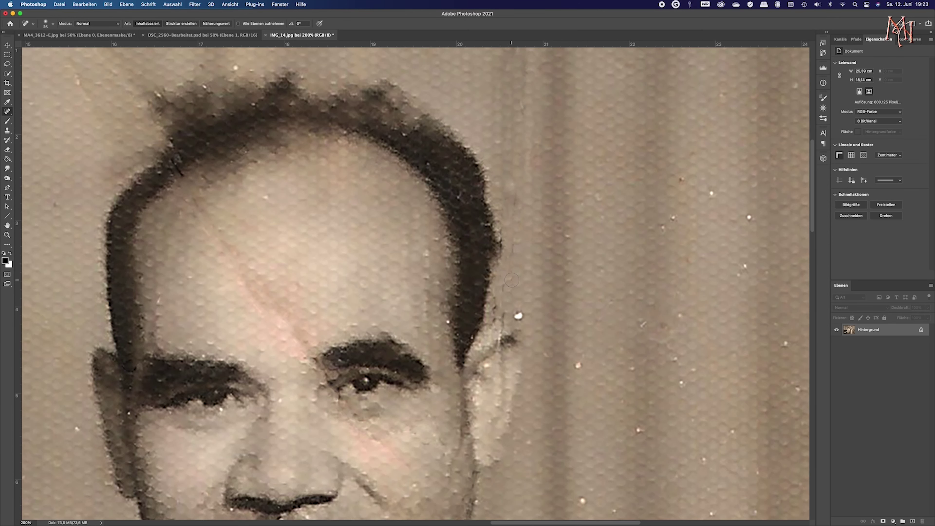
- Heal the crack along the jacket lapel and the long cracks across the jacket chest
scroll(507, 310, down, 8)
scroll(506, 310, left, 3)
drag(582, 324, 608, 387)
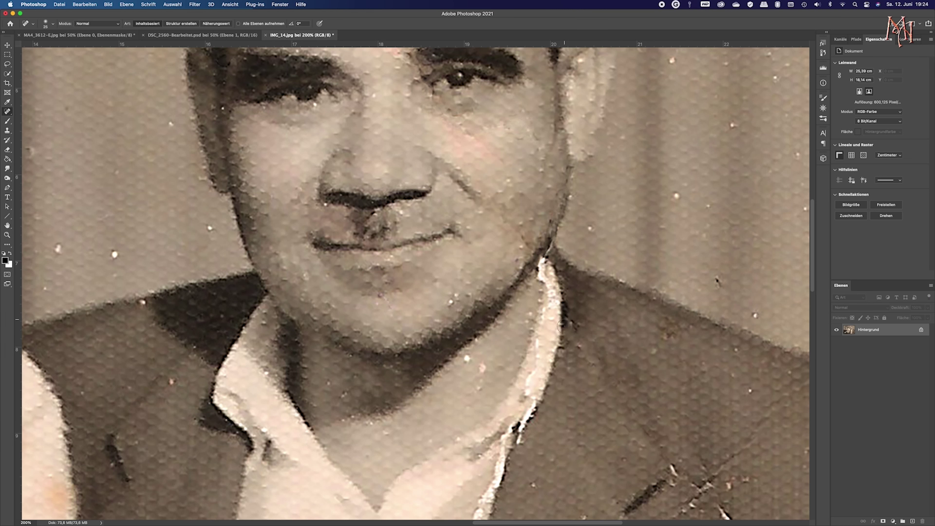
scroll(681, 417, down, 4)
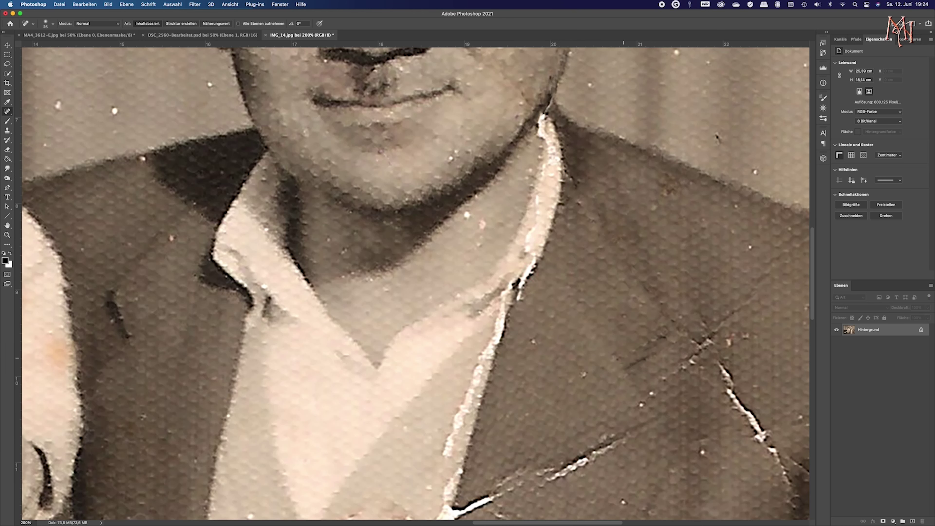
scroll(471, 387, down, 3)
drag(493, 381, 449, 420)
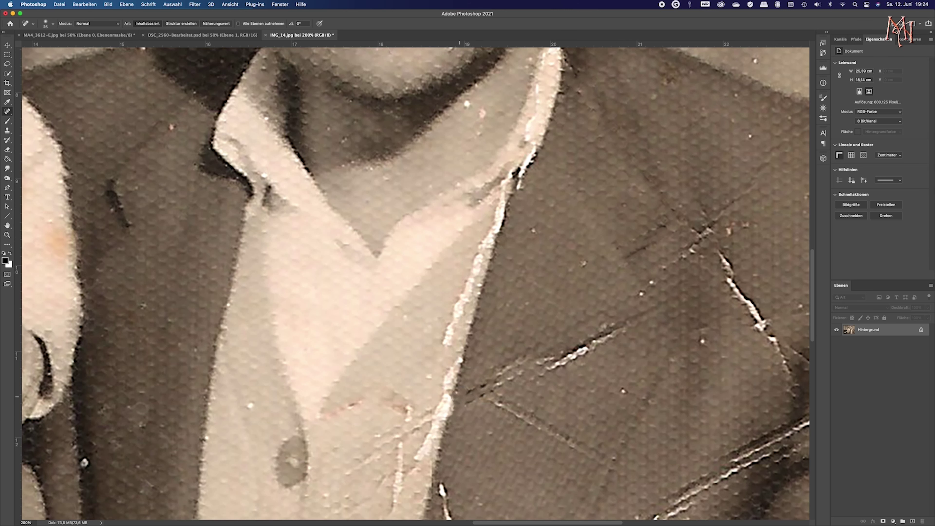
drag(478, 389, 615, 330)
drag(491, 386, 592, 341)
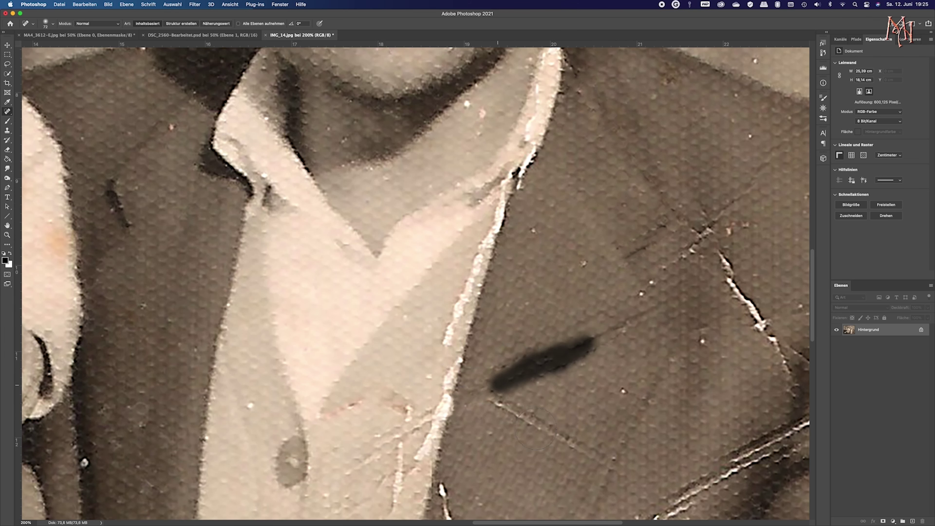
- Heal the white specks and the crack down the jacket, then zoom out to the whole photo
scroll(630, 249, right, 5)
scroll(630, 249, down, 2)
click(471, 231)
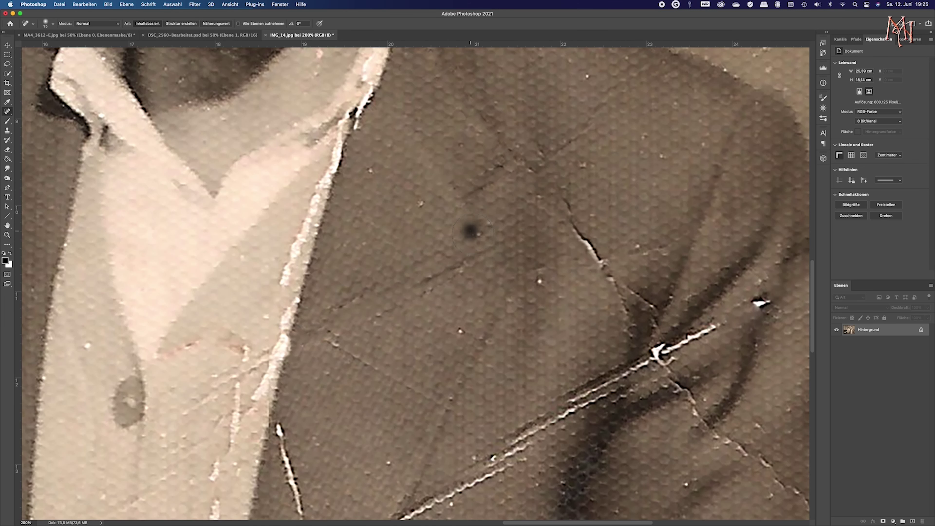
click(540, 281)
click(461, 329)
click(421, 204)
click(369, 170)
click(590, 244)
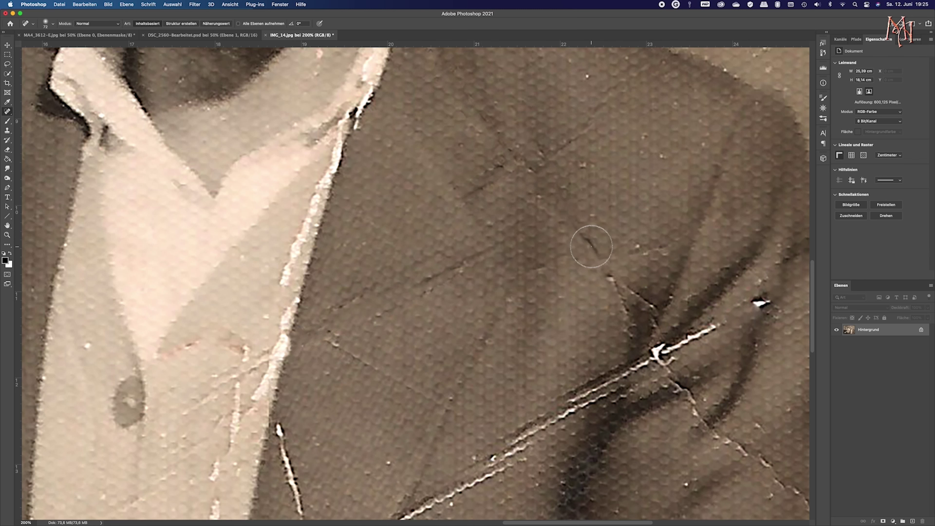
drag(591, 246, 630, 308)
click(759, 303)
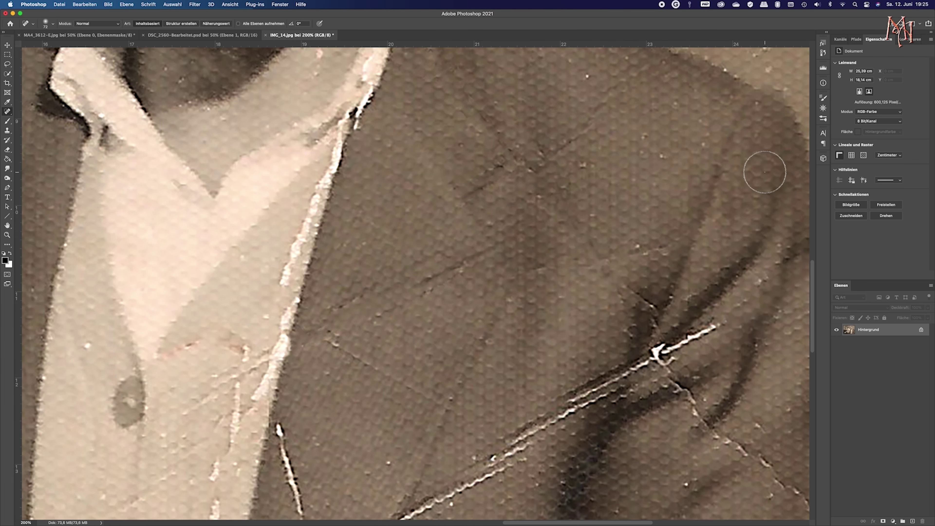
key(super+minus)
key(super+minus)
- Heal the dark spot and the diagonal, bottom-edge and corner cracks on the man's jacket
drag(548, 351, 634, 301)
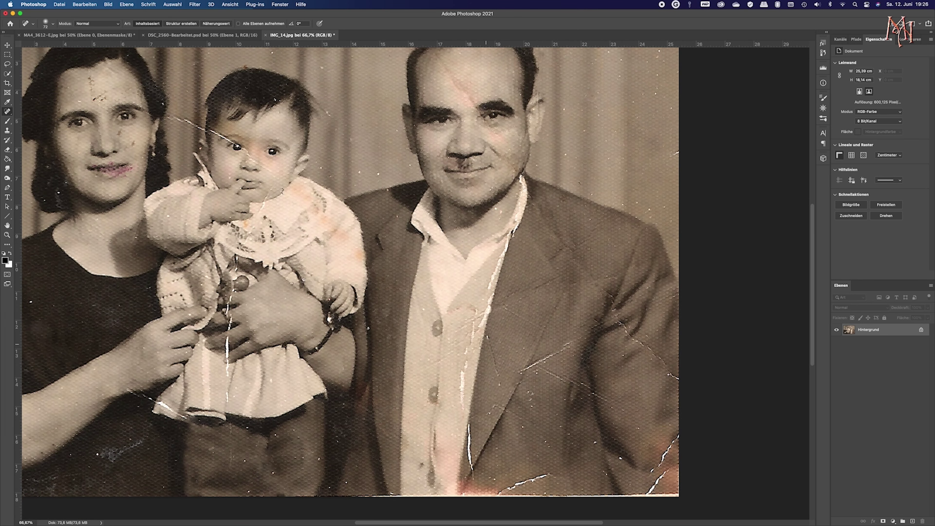
scroll(476, 357, down, 4)
drag(476, 357, 471, 356)
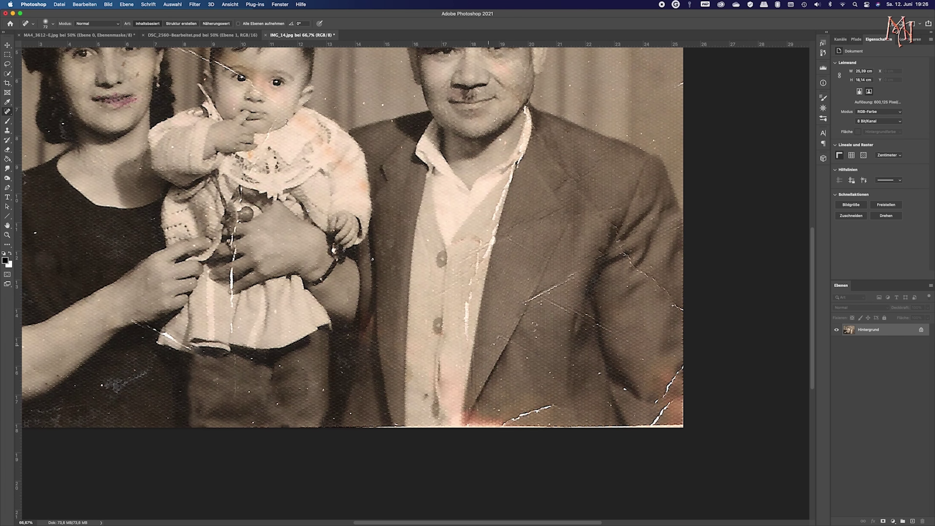
drag(550, 407, 506, 418)
drag(682, 367, 653, 423)
drag(611, 228, 683, 312)
click(632, 262)
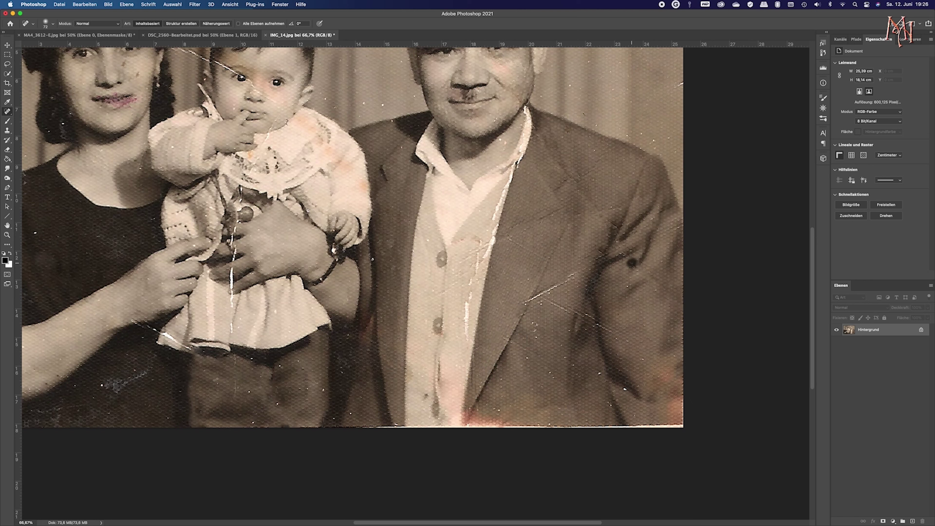
drag(525, 301, 542, 296)
- Set the healing brush to size 64, then heal a jacket-front crack and the forehead dark spot
right_click(523, 296)
right_click(618, 337)
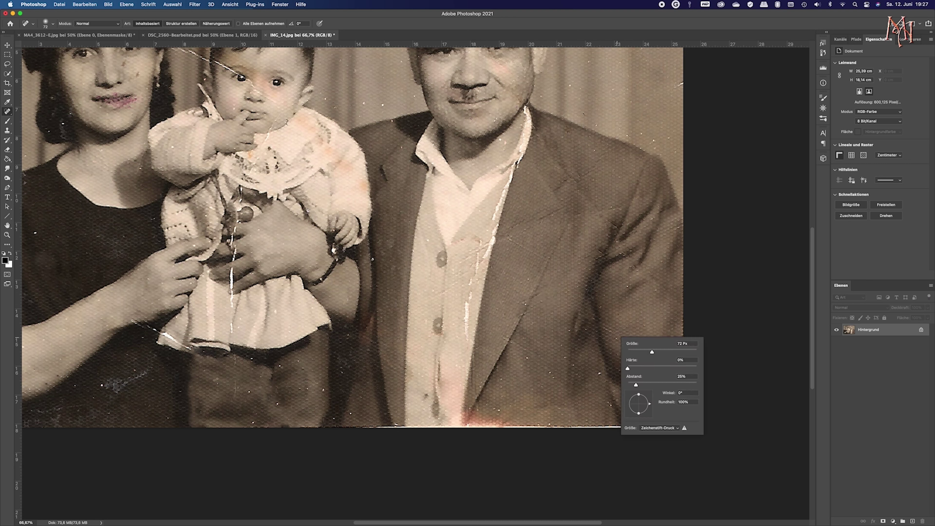
drag(525, 355, 532, 369)
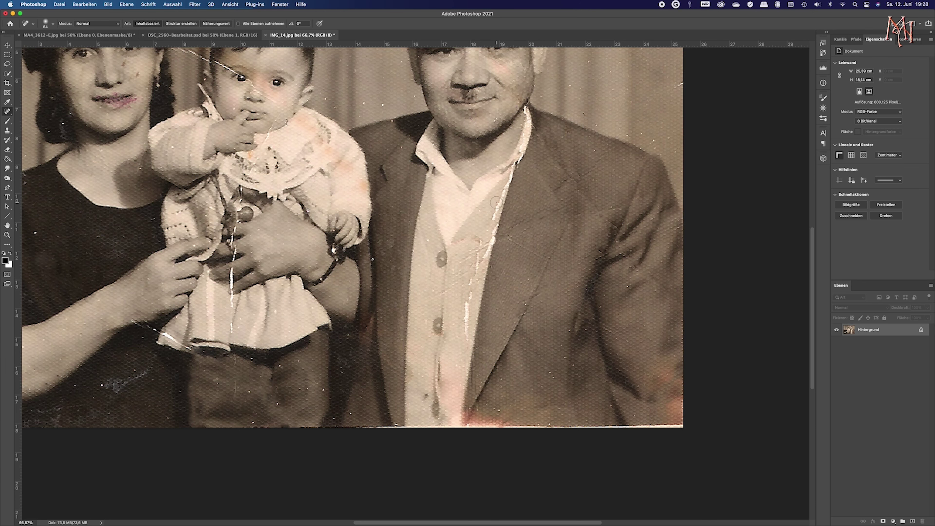
scroll(495, 202, up, 5)
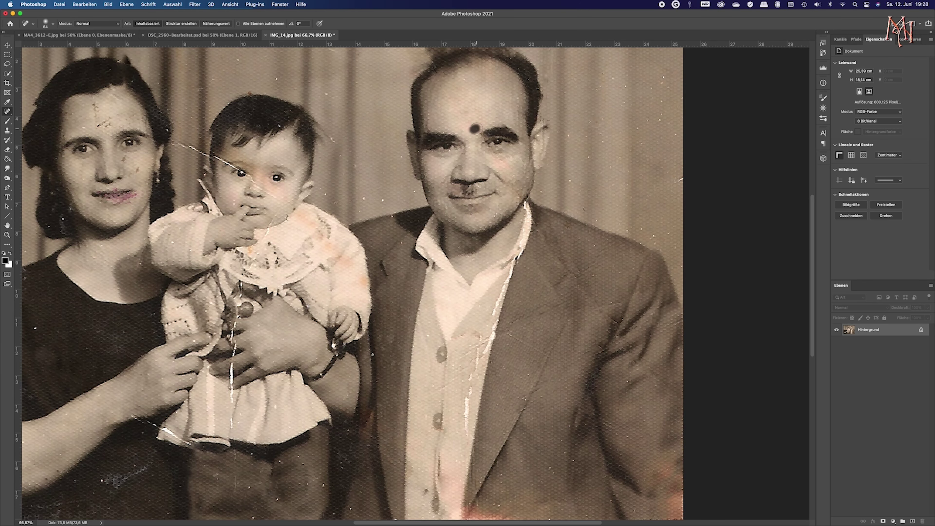
drag(503, 161, 521, 167)
scroll(364, 199, left, 5)
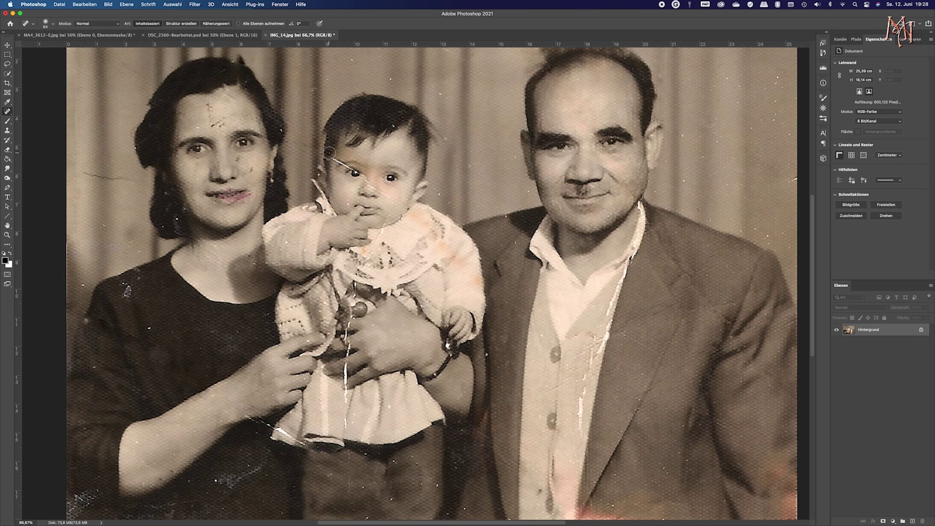
- Heal the white scratch across the baby's eyebrow, briefly trying Clone Stamp before returning to Spot Healing
scroll(418, 283, up, 5)
scroll(419, 283, up, 3)
drag(333, 94, 324, 94)
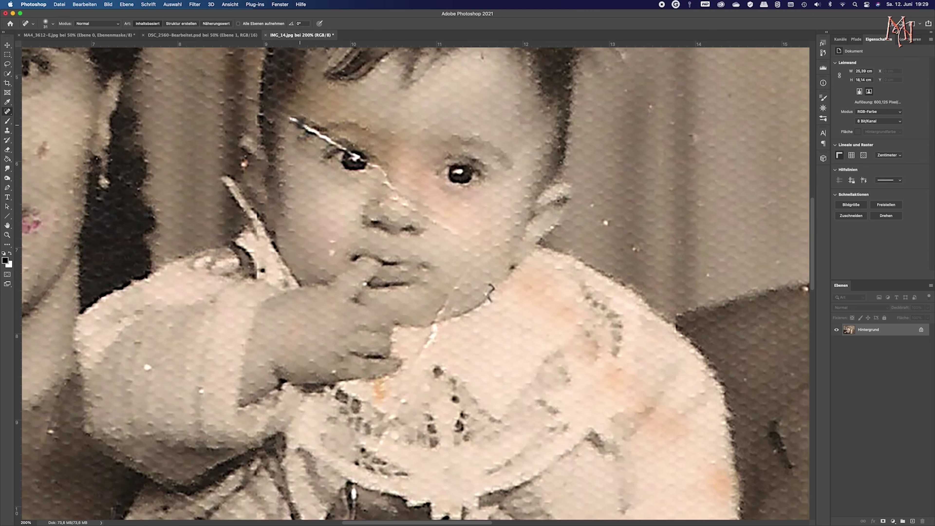
drag(287, 120, 313, 120)
key(s)
scroll(313, 125, up, 2)
key(ctrl)
key(ctrl)
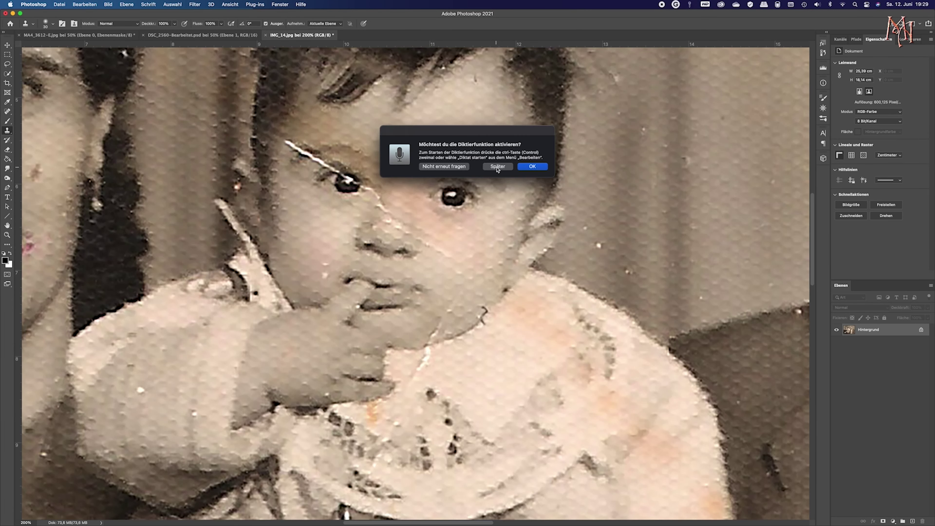
click(489, 166)
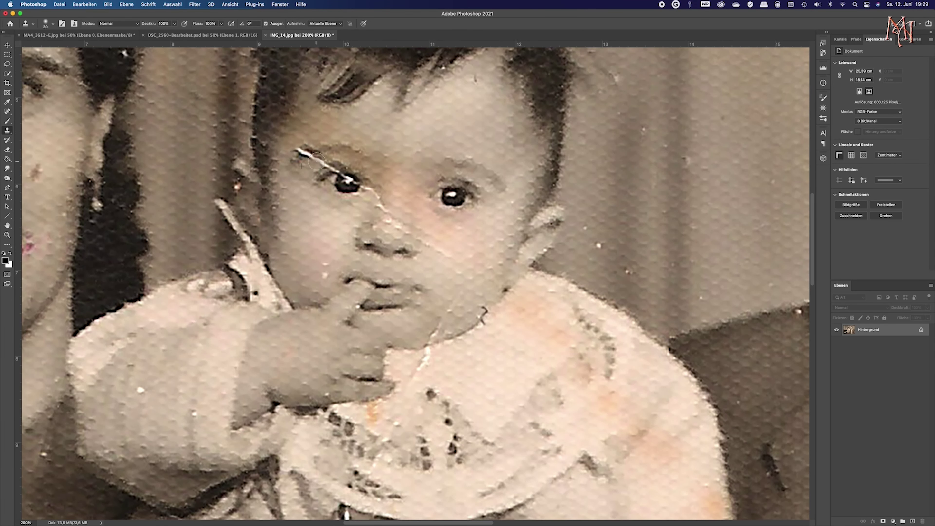
key(j)
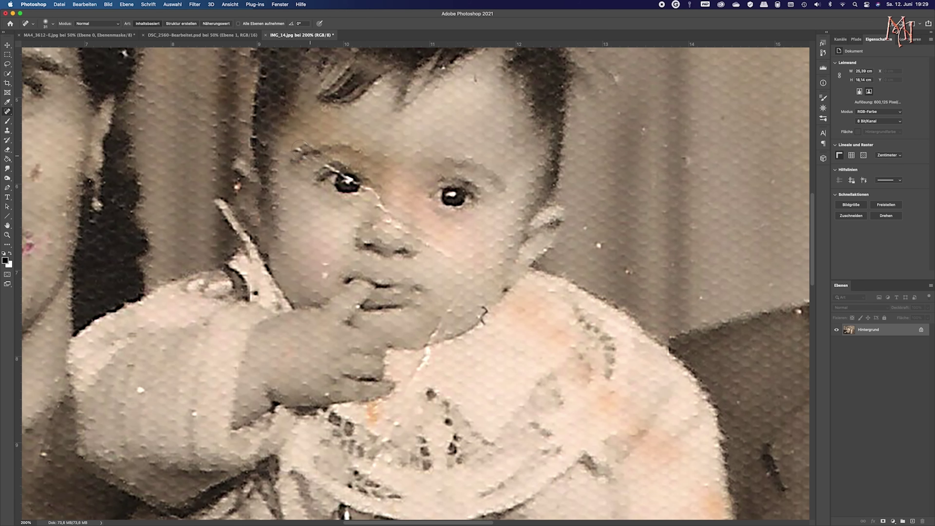
- Heal the crack across the baby's nose bridge, shrink the brush, then zoom back out
drag(375, 195, 385, 221)
key(super+plus)
key(bracketleft)
key(bracketleft)
key(bracketleft)
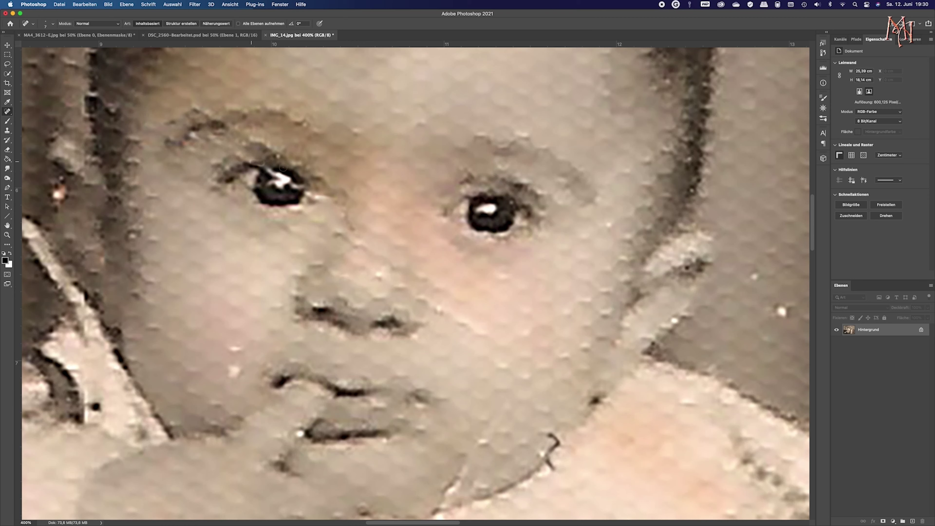
click(7, 130)
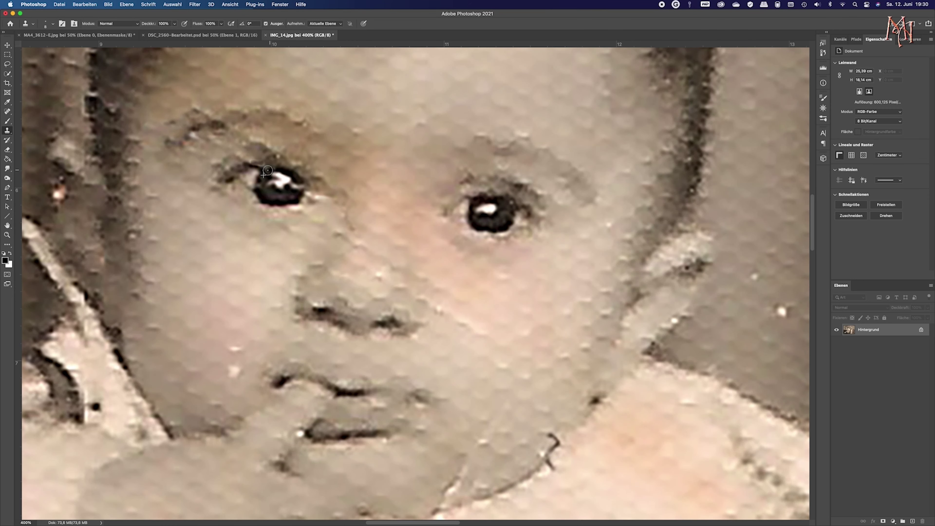
key(super+minus)
key(super+minus)
key(super+minus)
- Spot-heal the white scratch below the baby's chin and the top of the dress scratch
key(j)
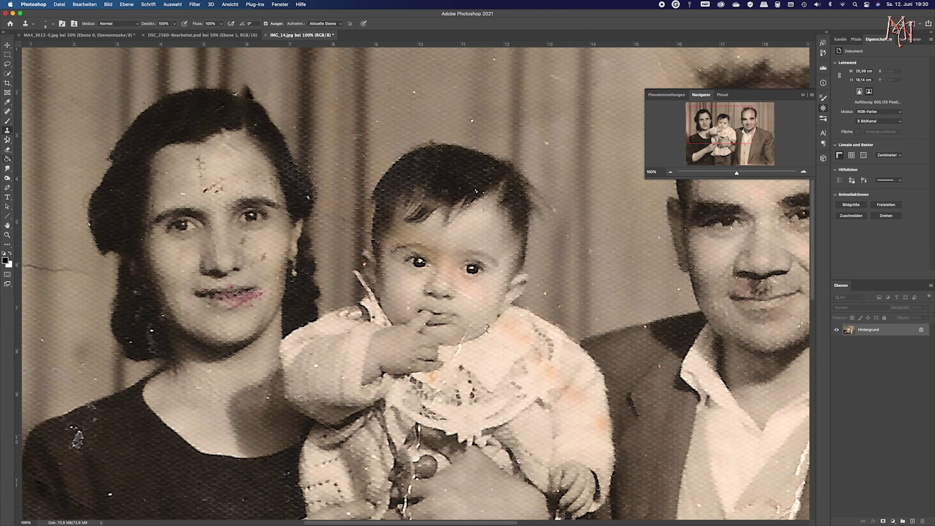
drag(460, 343, 462, 352)
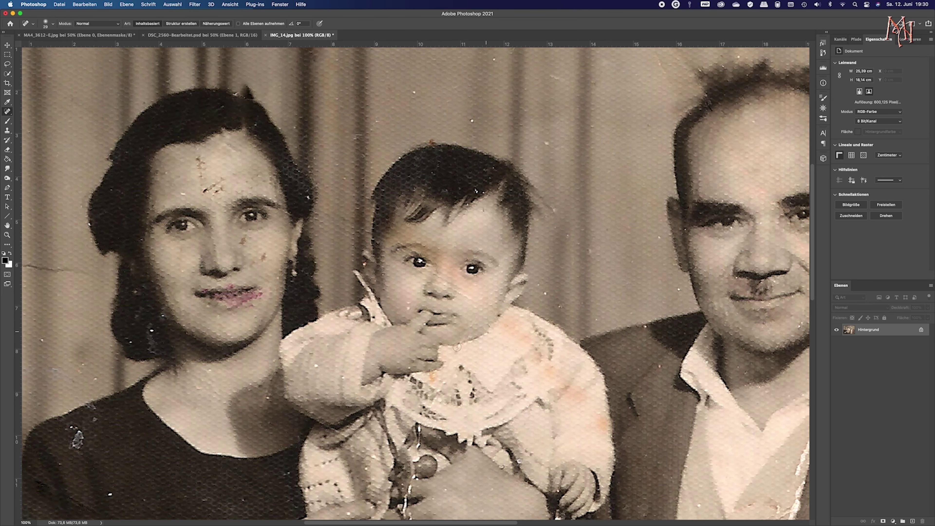
scroll(457, 347, down, 5)
scroll(457, 346, left, 3)
scroll(510, 249, down, 7)
scroll(511, 249, left, 2)
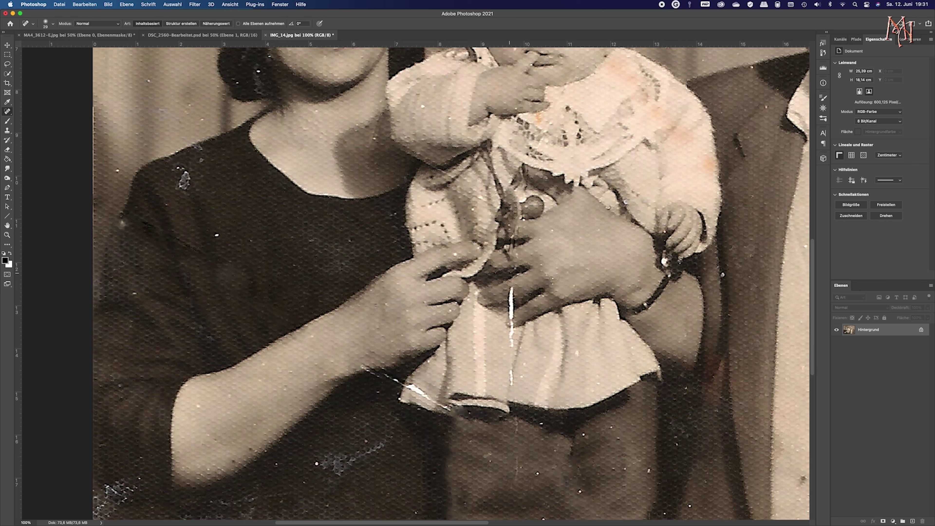
drag(504, 289, 517, 289)
- Heal the white streak down the baby's dress hem, zoom out, and show the edit history list
key(s)
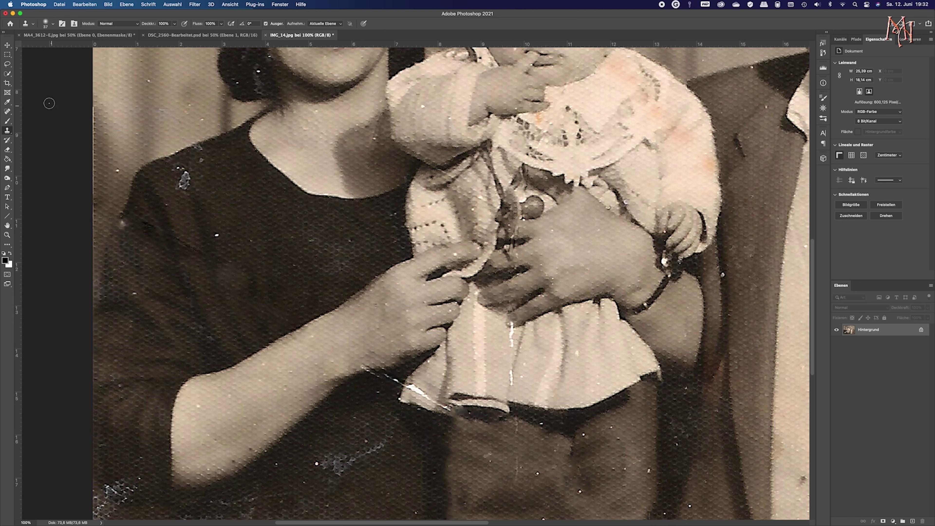
key(j)
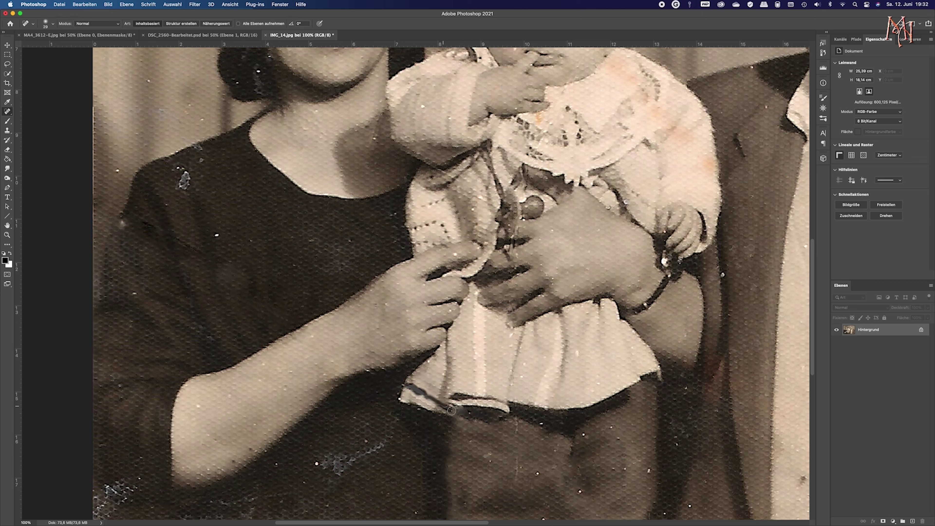
drag(405, 387, 451, 409)
key(super+minus)
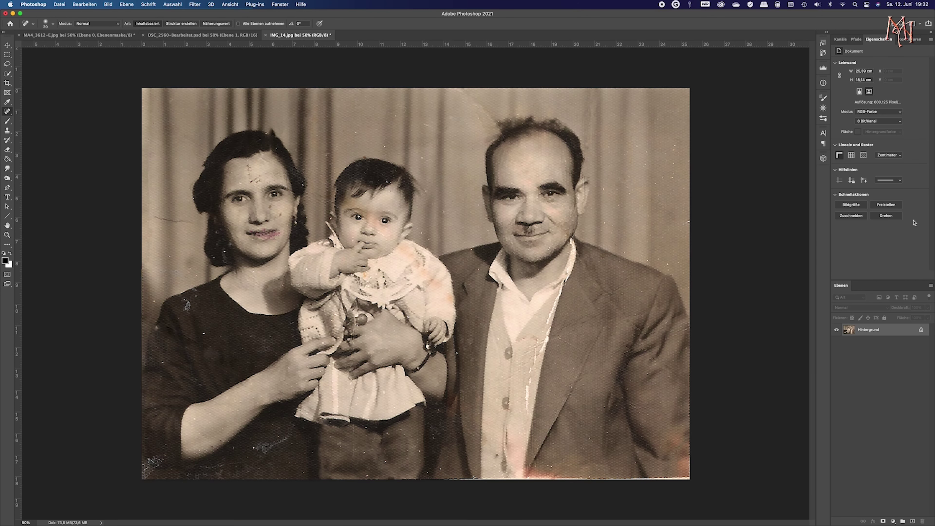
click(823, 53)
- Compare against the original photo in the History panel, then return to the latest retouched state
click(824, 54)
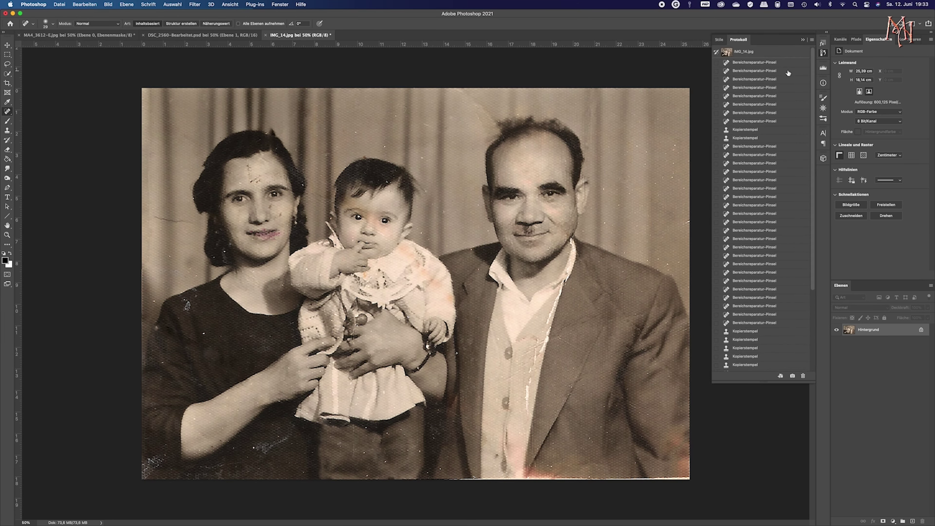
click(753, 54)
key(super+z)
click(823, 108)
- Zoom to 200% on the woman's face and heal her cheek blemish and the mark below her lips
key(super+1)
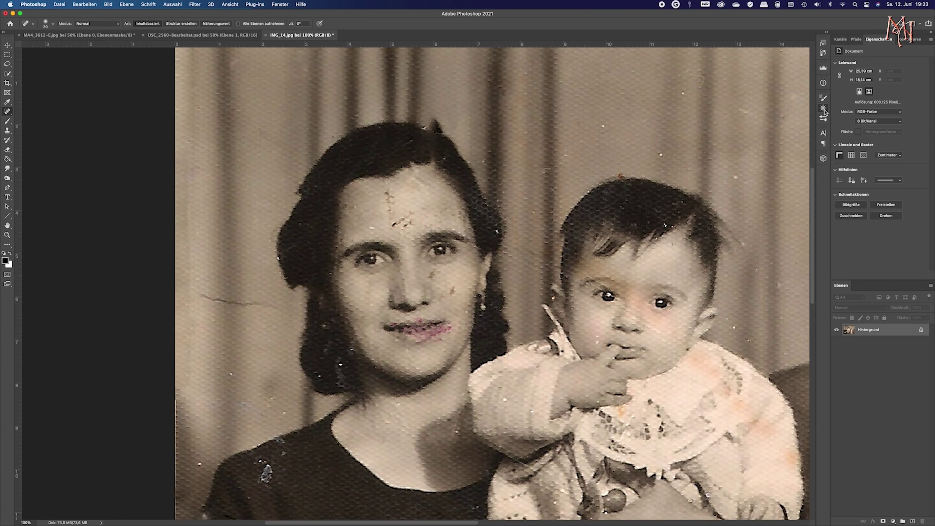
click(824, 108)
key(super+plus)
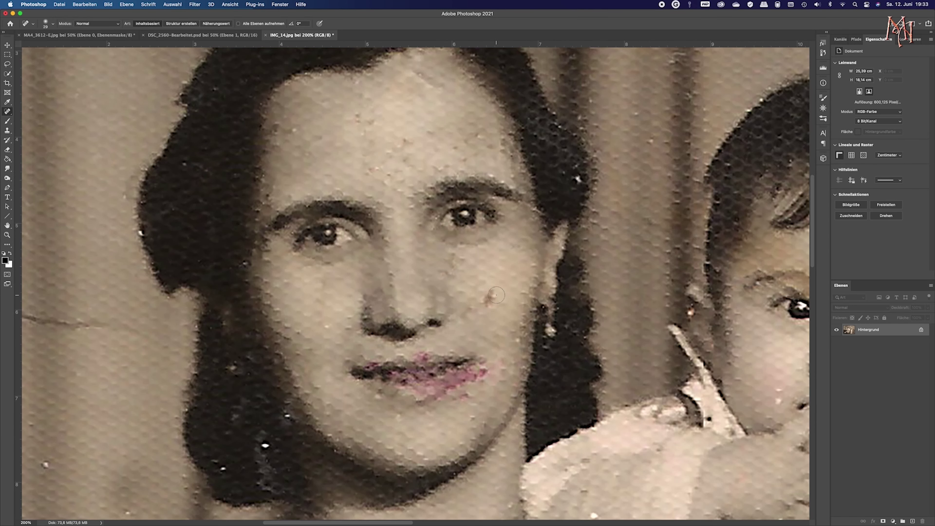
click(497, 295)
scroll(591, 310, up, 3)
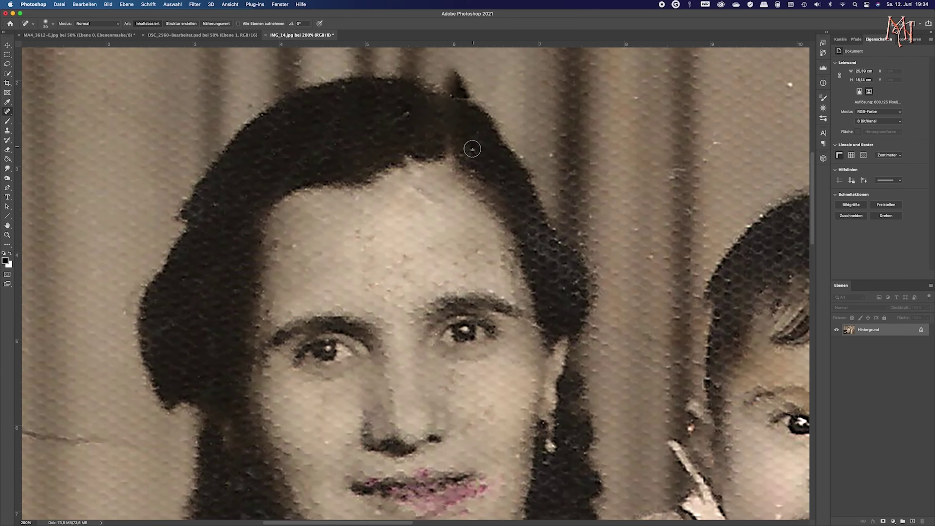
scroll(472, 149, down, 5)
key(super+plus)
drag(454, 373, 591, 311)
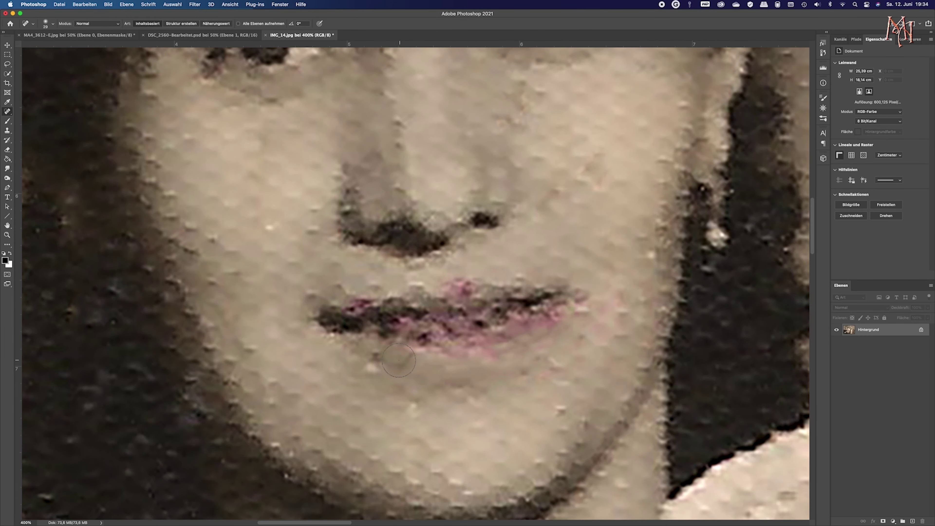
- Paint a sampled skin tone at about half opacity over the pink tint on both lips
scroll(399, 360, right, 1)
key(b)
click(175, 23)
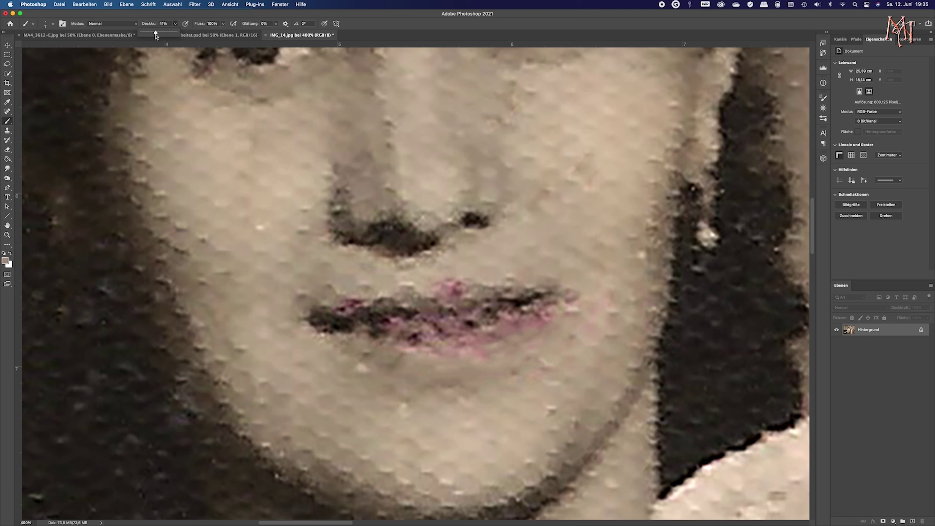
drag(528, 351, 537, 350)
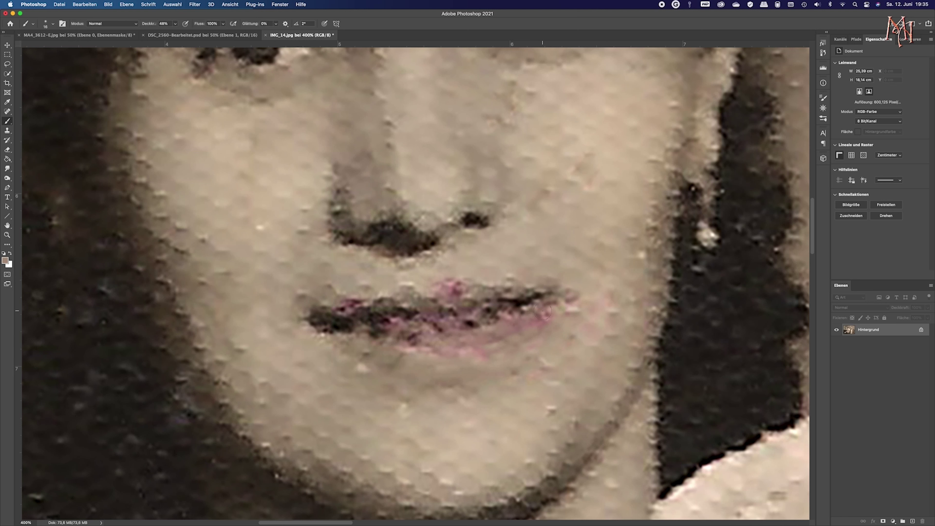
key(i)
click(8, 122)
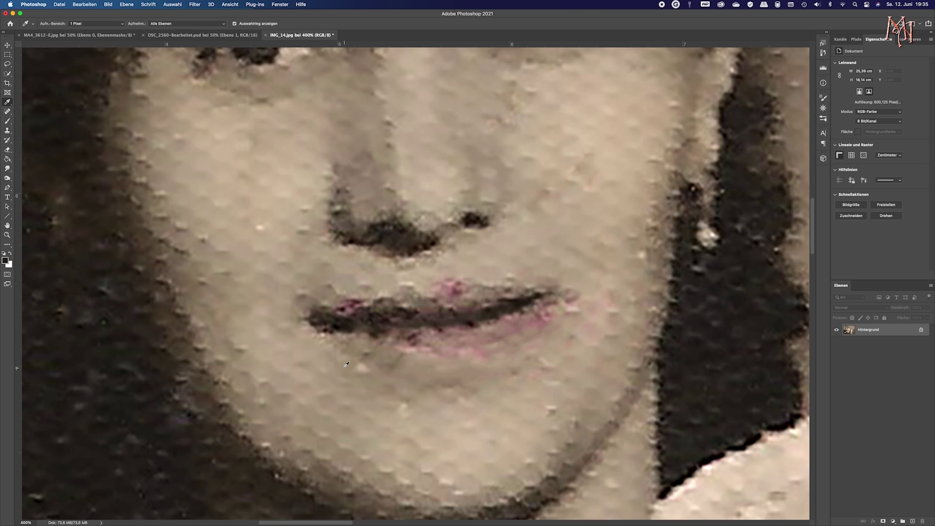
alt+click(529, 325)
drag(498, 327, 448, 344)
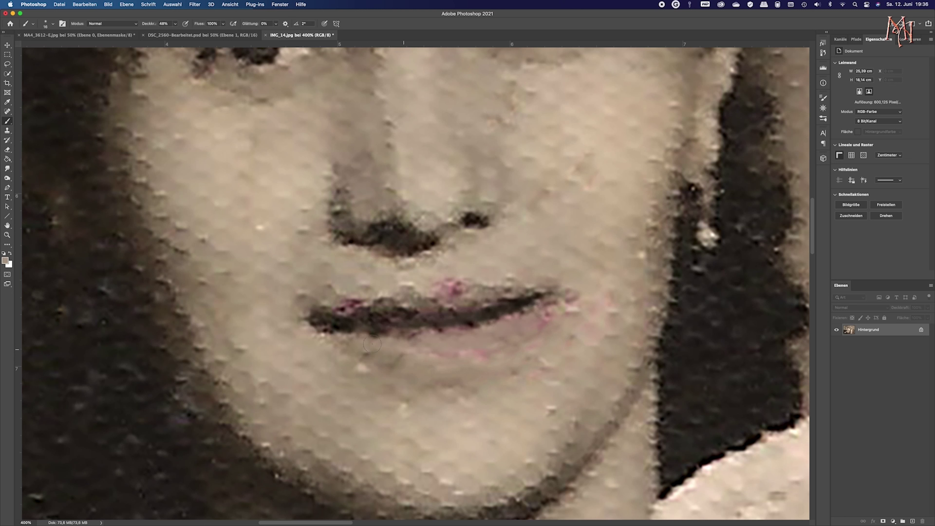
drag(545, 289, 331, 306)
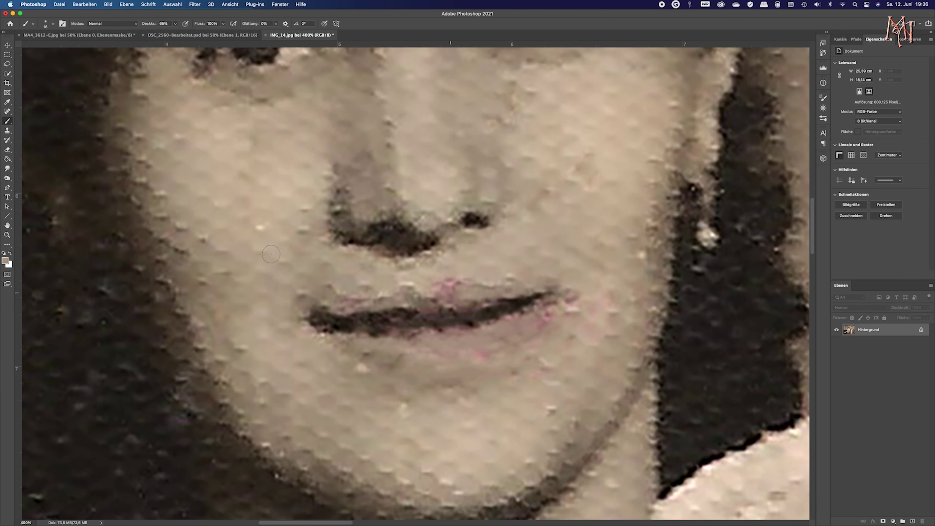
- Spot-heal the mole beside the woman's upper lip and the spot below her lower lip
key(j)
click(447, 286)
click(500, 279)
click(410, 287)
click(361, 284)
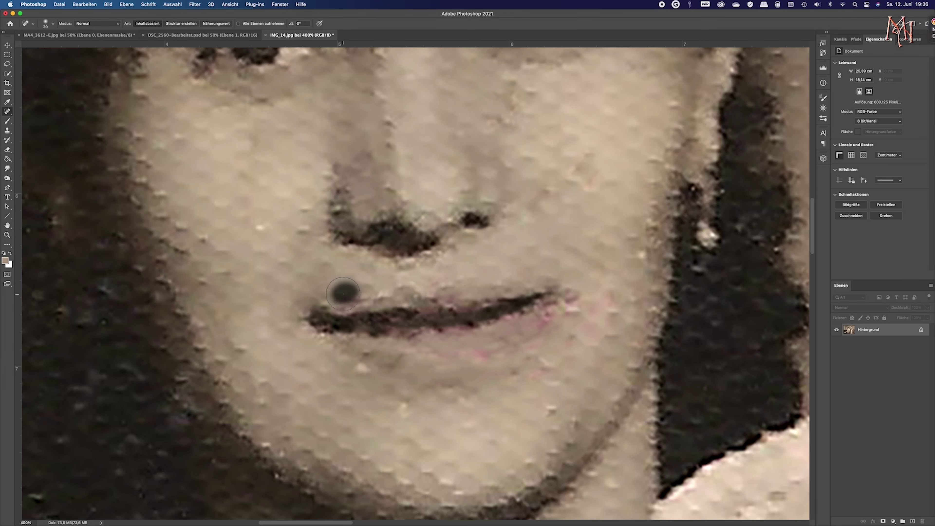
click(297, 292)
click(345, 293)
click(399, 401)
- Zoom out and heal the specks on the woman's dress and the crack at the left side
key(super+minus)
key(super+minus)
key(super+minus)
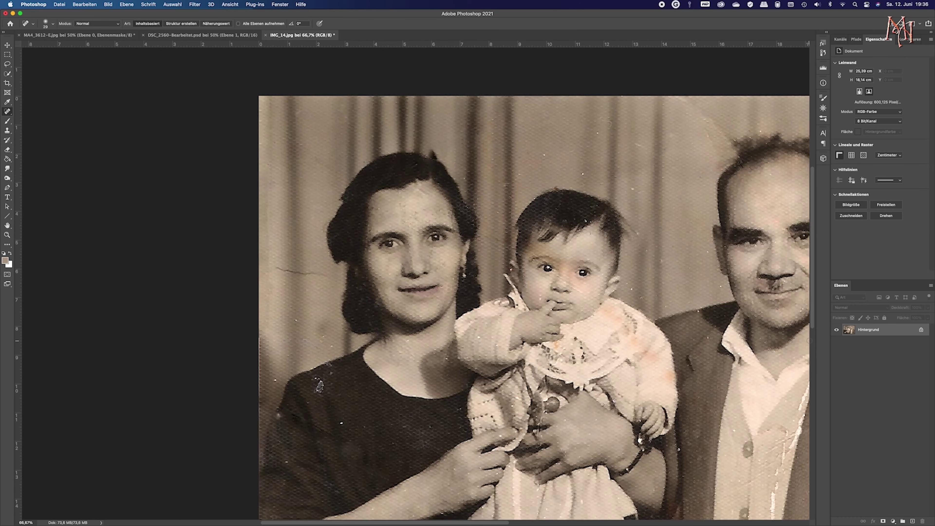
scroll(331, 369, right, 2)
scroll(331, 368, down, 2)
scroll(332, 369, down, 2)
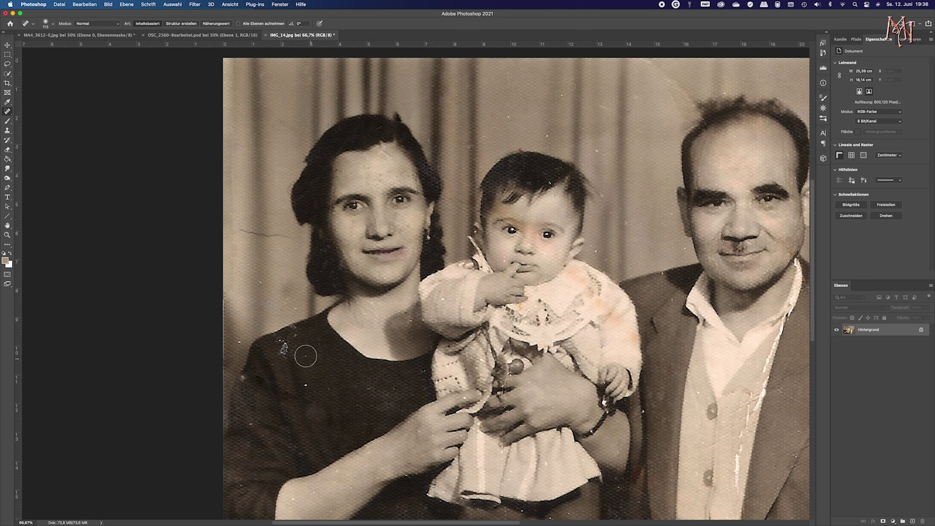
click(283, 341)
click(305, 385)
click(243, 378)
drag(237, 235, 289, 237)
- Heal the shirt scratch and blot, the baby's trouser specks, and damage on the woman's lower dress
drag(753, 398, 737, 483)
scroll(699, 460, right, 3)
scroll(699, 460, down, 5)
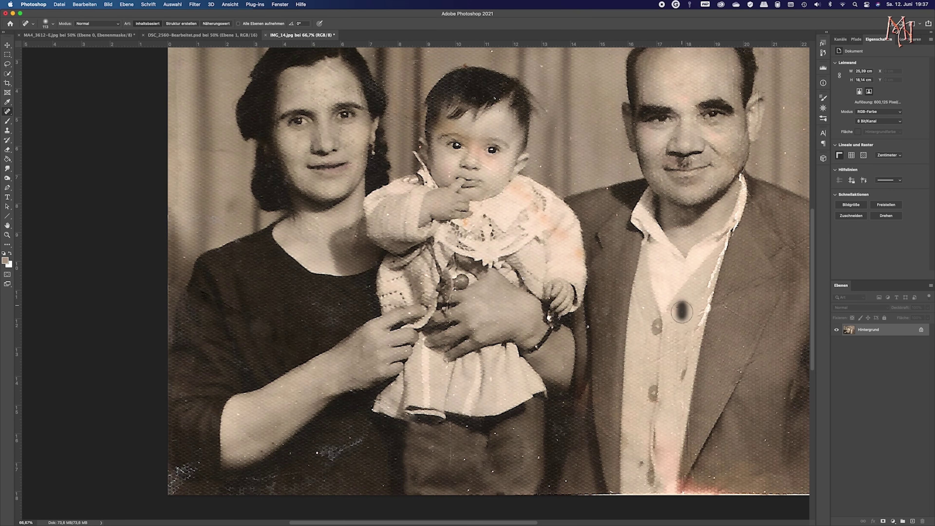
click(658, 440)
drag(516, 429, 538, 459)
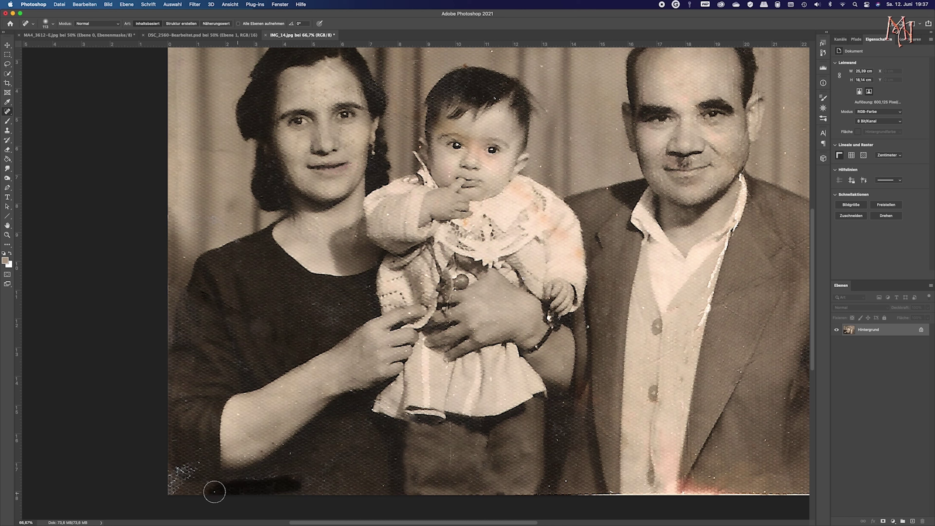
drag(350, 459, 195, 491)
click(239, 418)
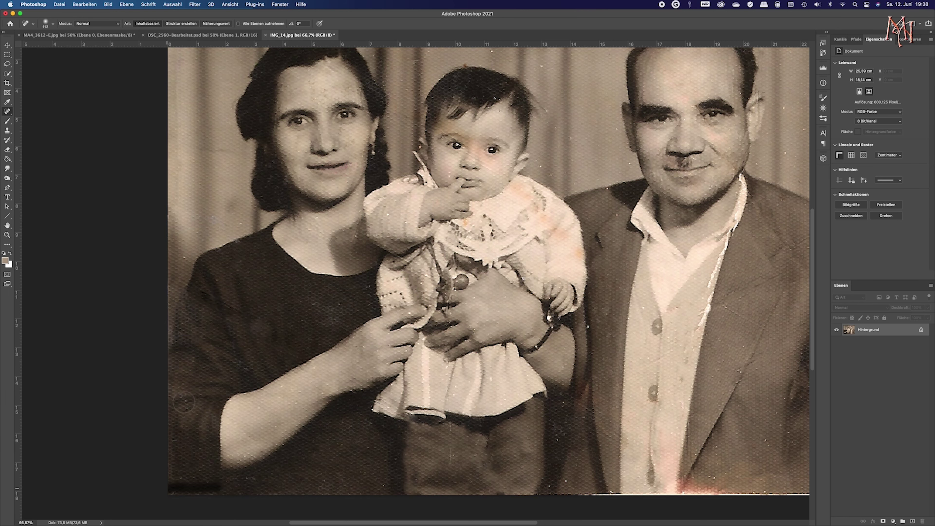
- With a smaller brush, heal the spots at the jacket's lower edge, trying Clone Stamp before returning to Spot Healing
drag(699, 269, 685, 269)
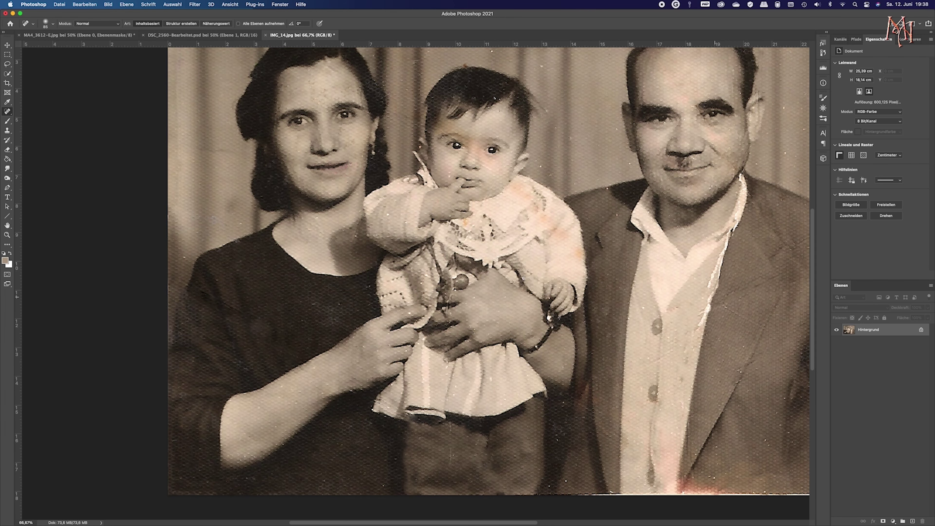
click(823, 53)
click(705, 479)
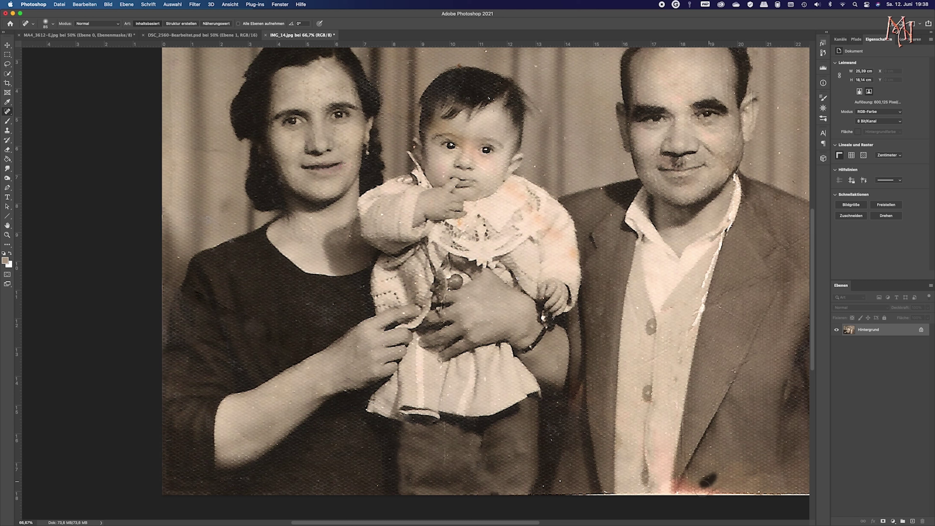
key(s)
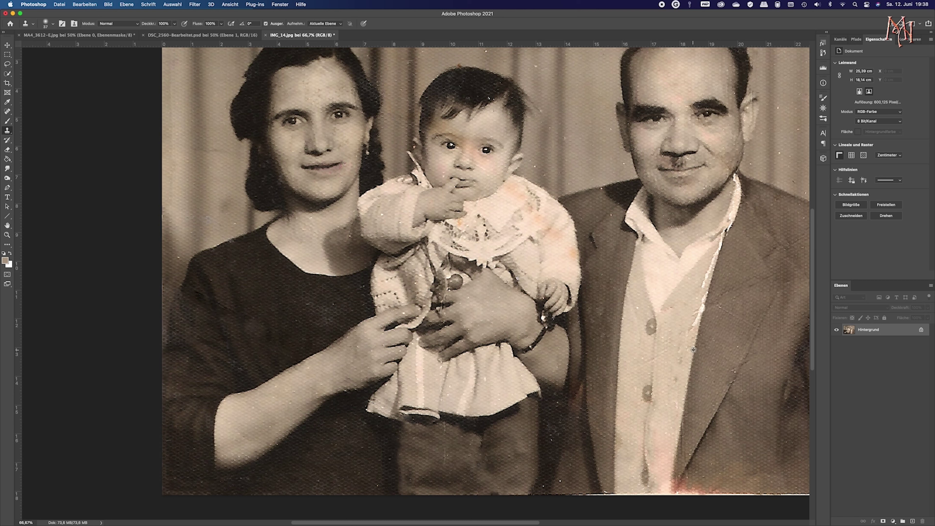
drag(693, 350, 714, 349)
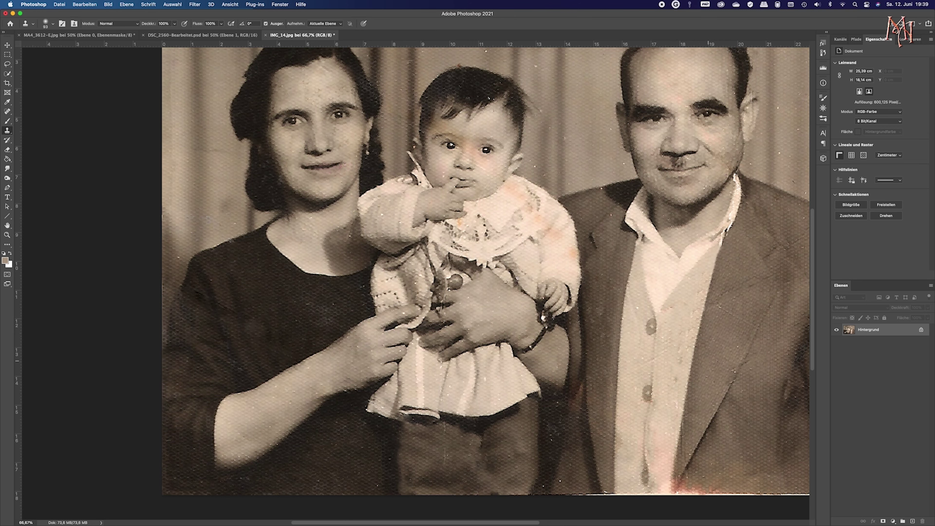
key(j)
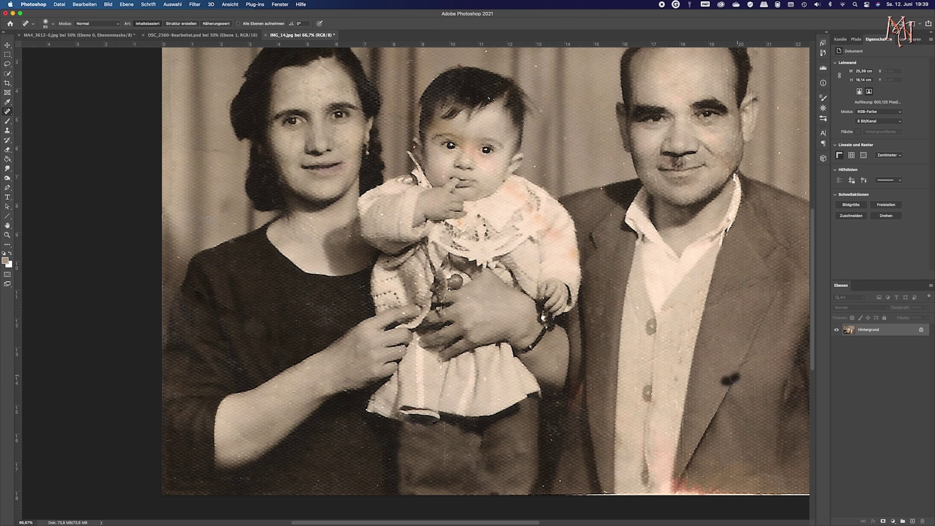
- Heal the spots beside the man's shoulder, on the top-centre curtain, and on the baby's collar
scroll(581, 368, up, 3)
scroll(581, 369, right, 3)
scroll(581, 369, right, 3)
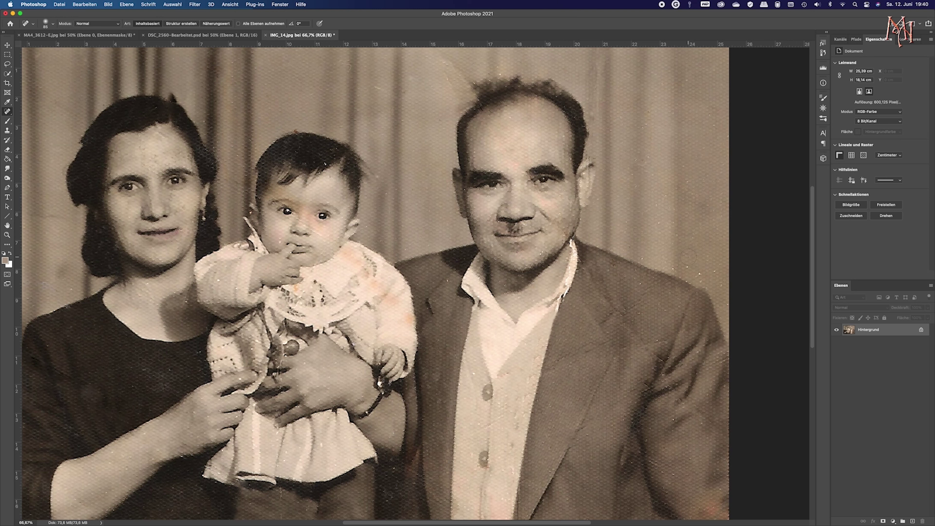
click(639, 255)
click(675, 268)
drag(468, 59, 420, 72)
click(379, 284)
- Heal the mark along the image's right edge and the spot on the woman's forehead
scroll(296, 297, down, 5)
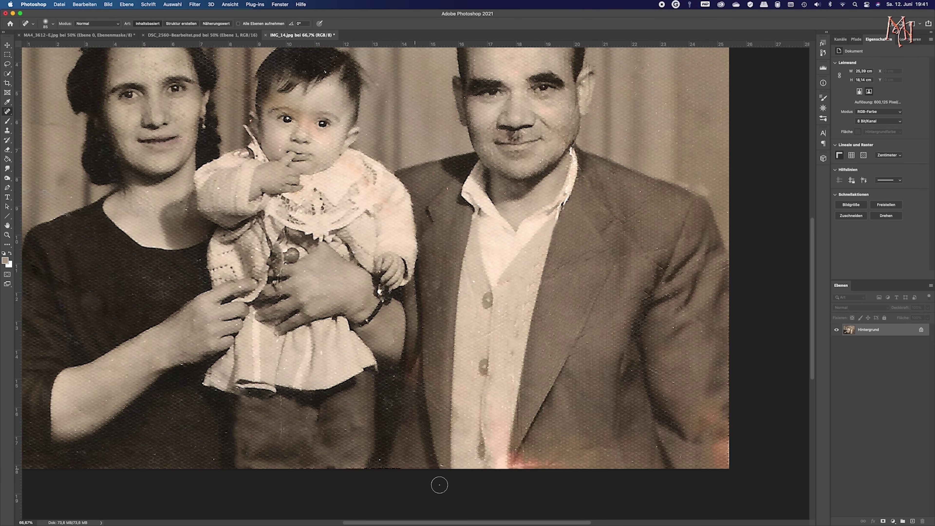
drag(717, 418, 716, 448)
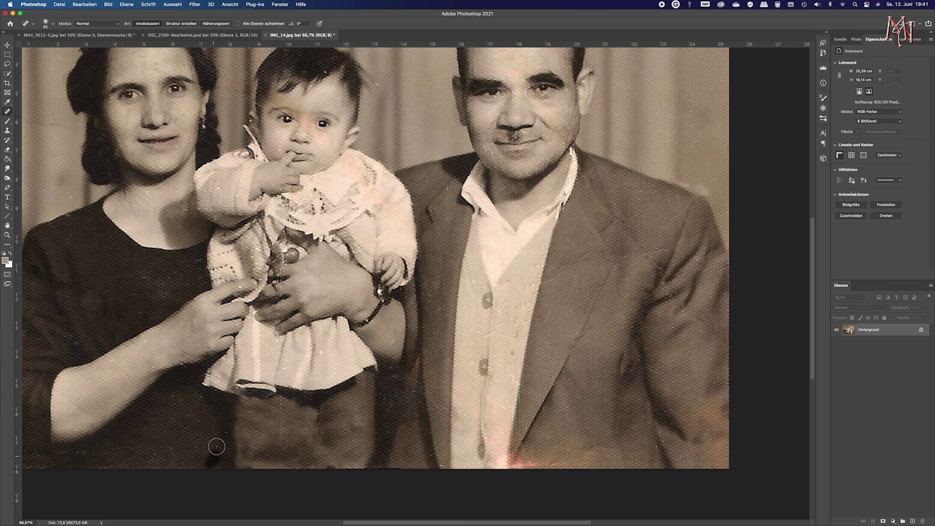
scroll(220, 444, up, 5)
click(162, 131)
scroll(159, 133, left, 3)
- Zoom to 200% on the woman's face, shrink the brush, and heal the blemish on her cheek edge
click(823, 97)
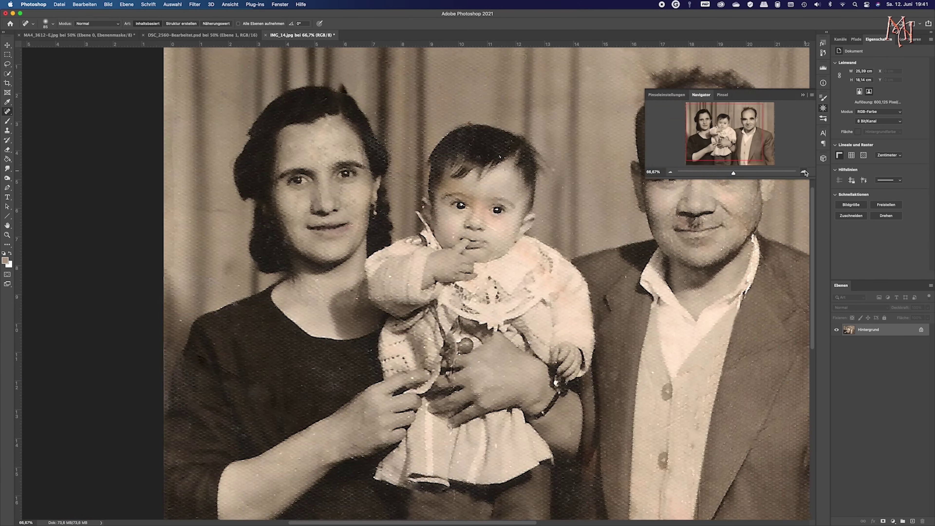
key(ctrl+plus)
key(ctrl+plus)
key(bracketleft)
key(bracketleft)
key(bracketleft)
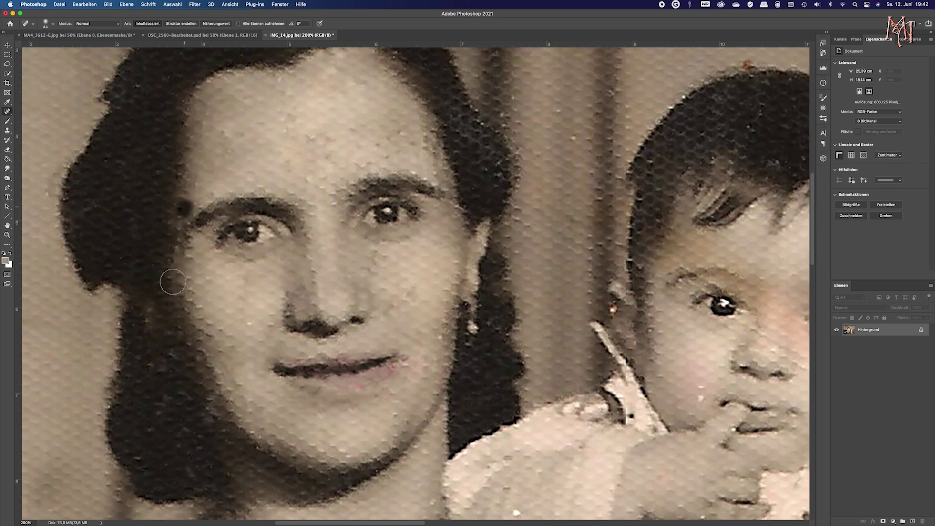
click(184, 284)
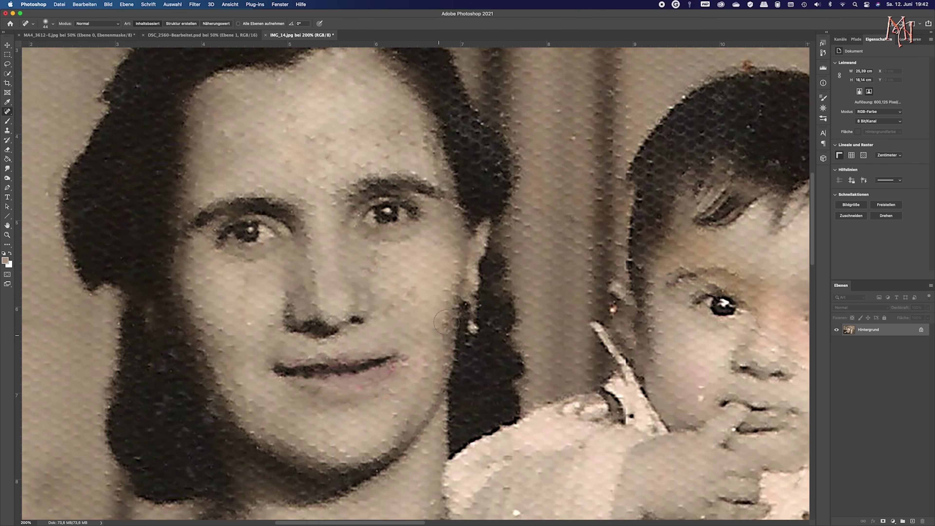
scroll(516, 314, right, 3)
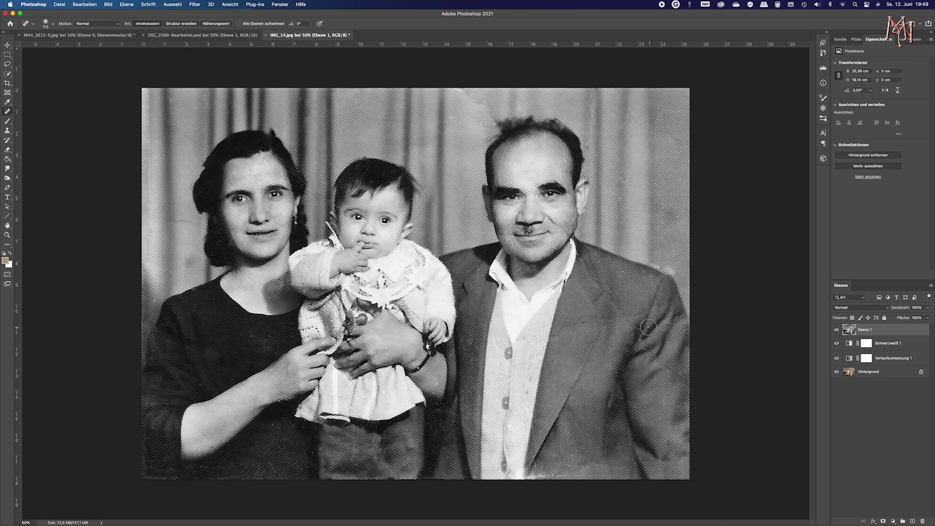
- Heal the specks on the upper curtain, by the woman's neck, and on her dress
click(207, 96)
click(195, 276)
click(276, 445)
- Heal the bottom-left edge damage, the woman's lower arm, and three specks on the man's jacket
mouse_move(129, 475)
mouse_down()
mouse_move(163, 477)
mouse_move(149, 437)
mouse_up()
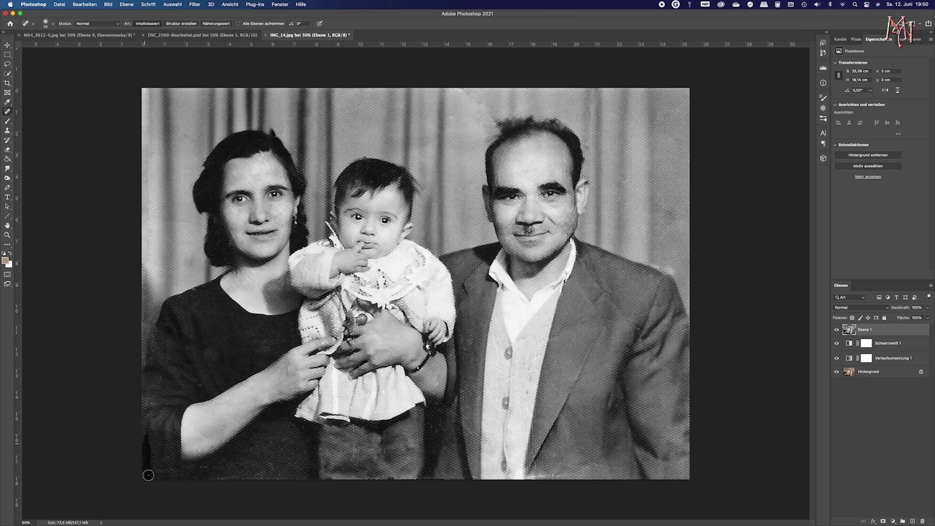
drag(197, 473, 296, 432)
drag(635, 409, 651, 405)
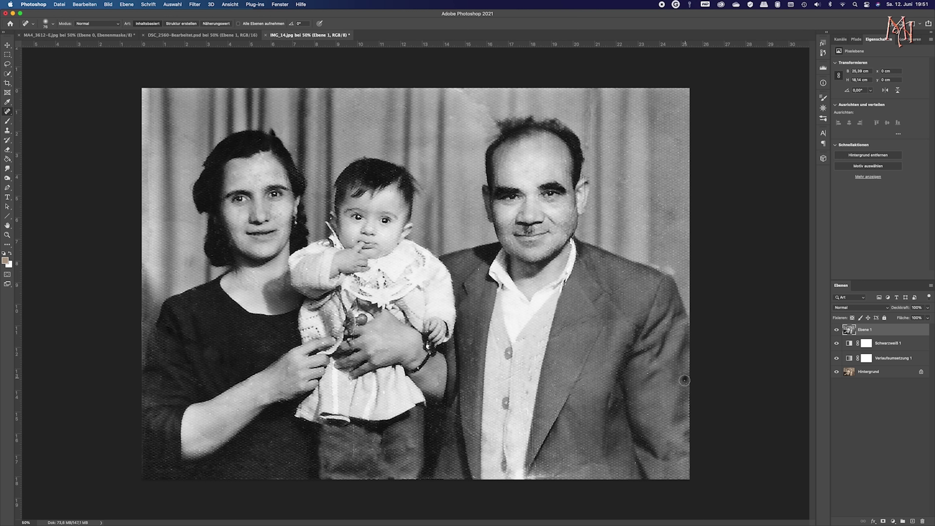
click(629, 317)
click(611, 402)
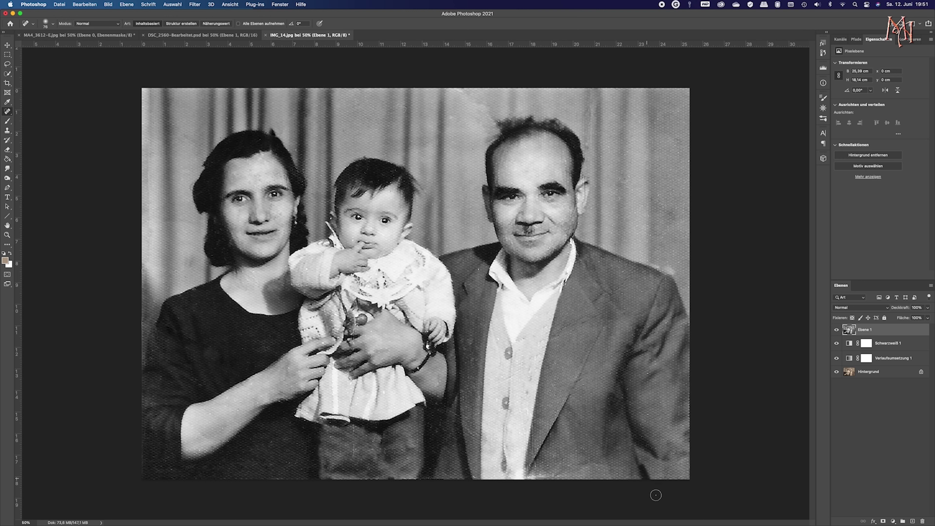